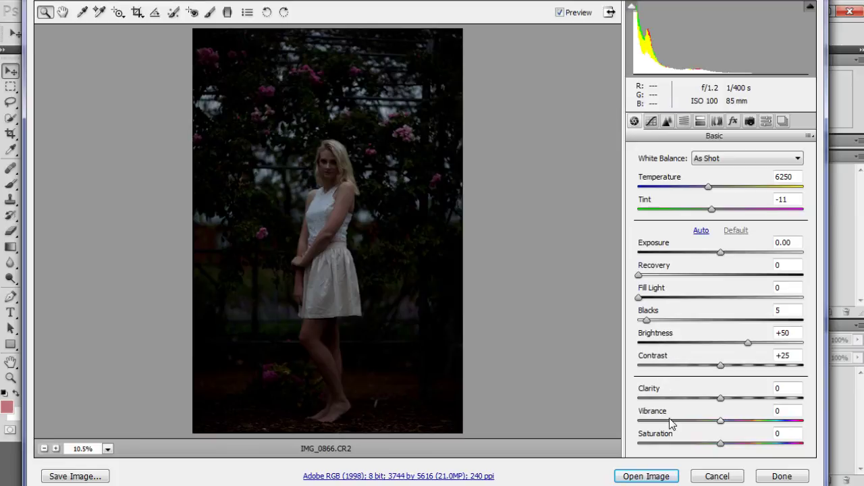
- Review the Tone Curve, Detail, HSL, Split Toning, Lens and Effects panels, ending on Basic
click(651, 121)
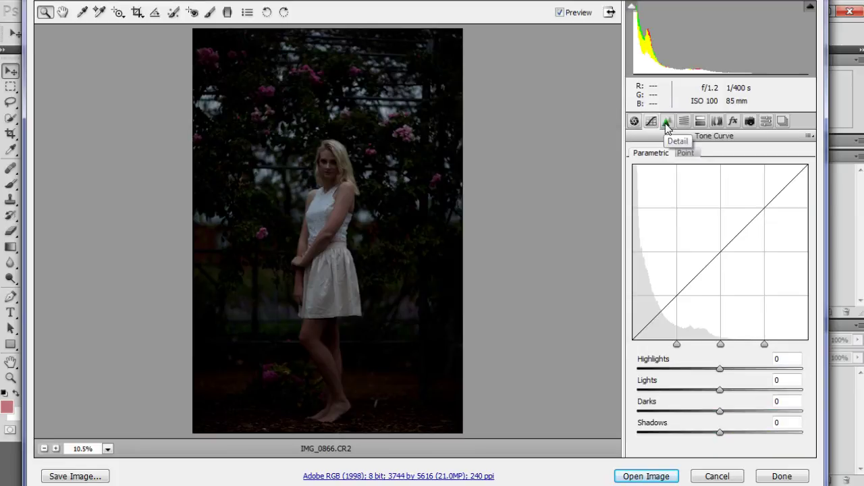
click(667, 123)
click(684, 122)
click(699, 121)
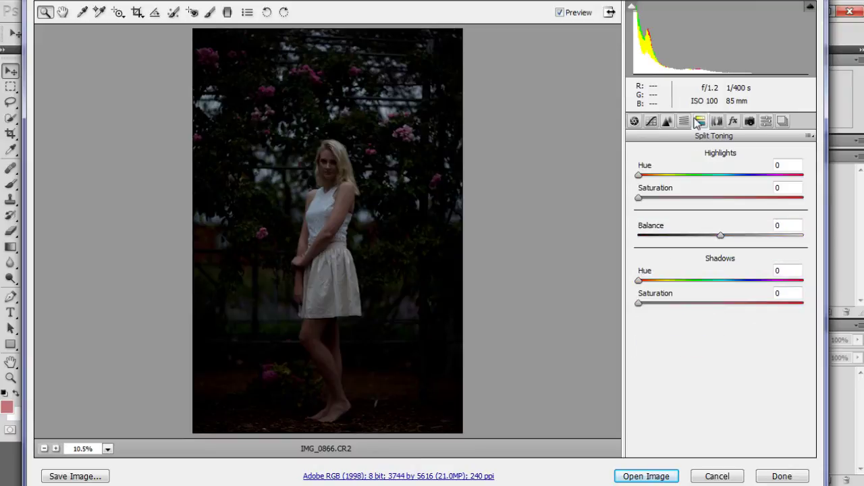
click(667, 121)
click(717, 122)
click(733, 122)
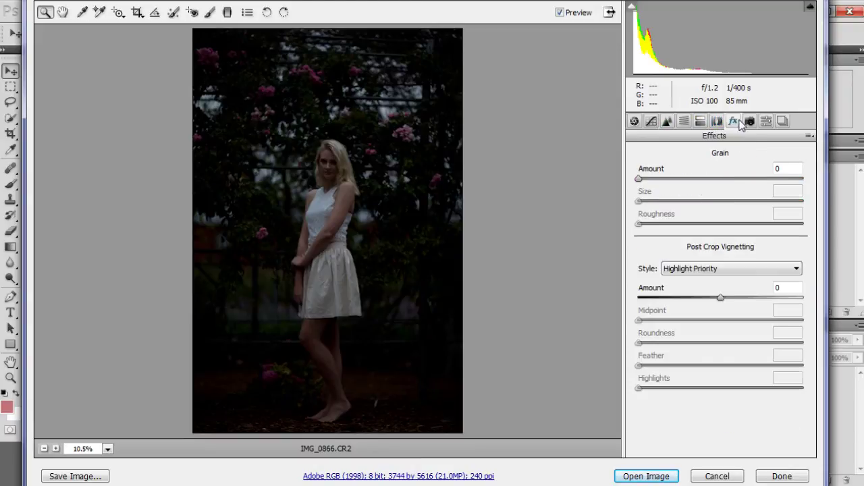
click(634, 121)
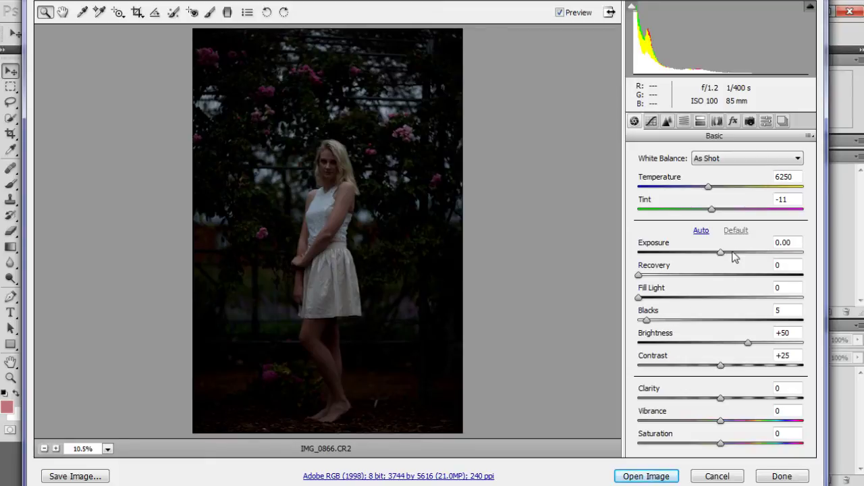
- Raise Exposure to +1.95, lower Blacks to 2 and set Fill Light to 7
drag(738, 254, 761, 248)
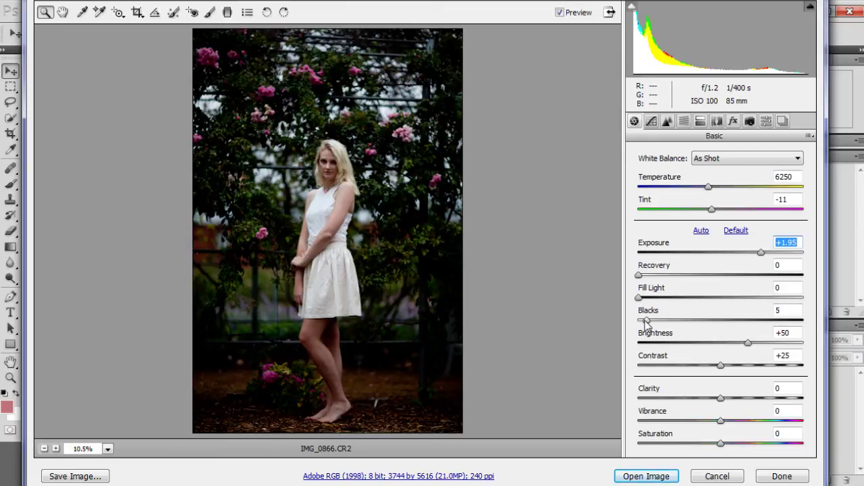
drag(647, 321, 640, 321)
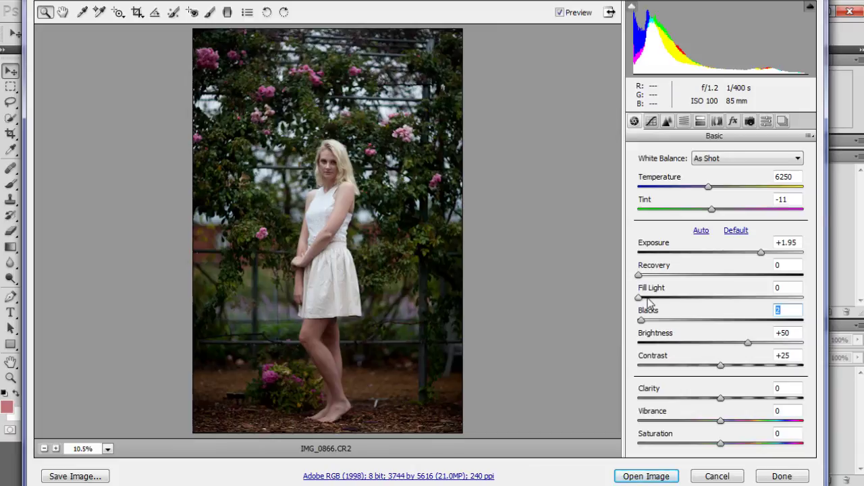
click(647, 298)
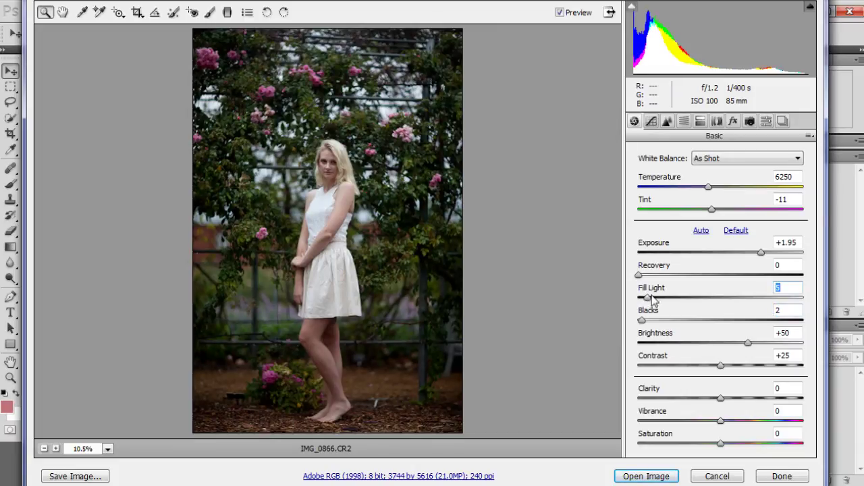
drag(647, 301, 652, 304)
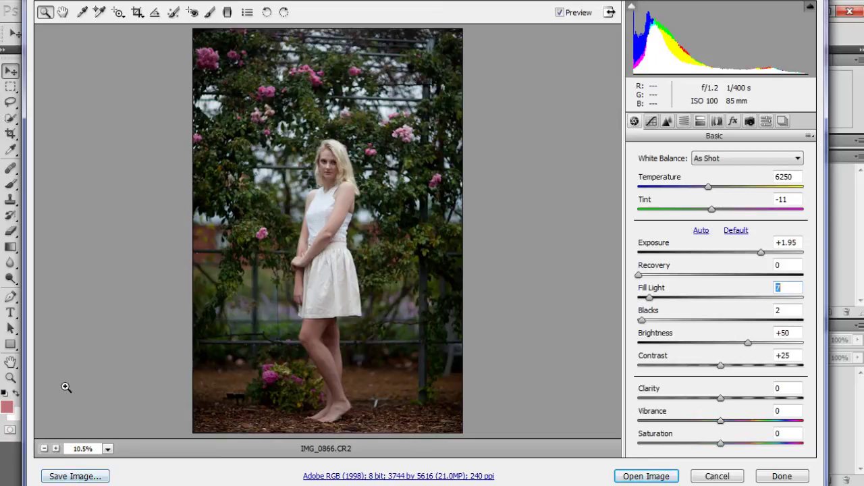
- Save the edited raw image as a Photoshop .psd file in its same folder
click(92, 477)
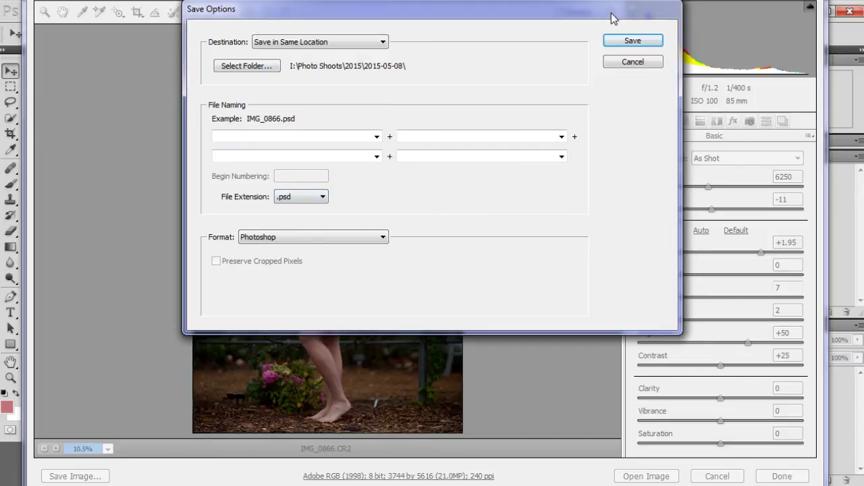
click(618, 42)
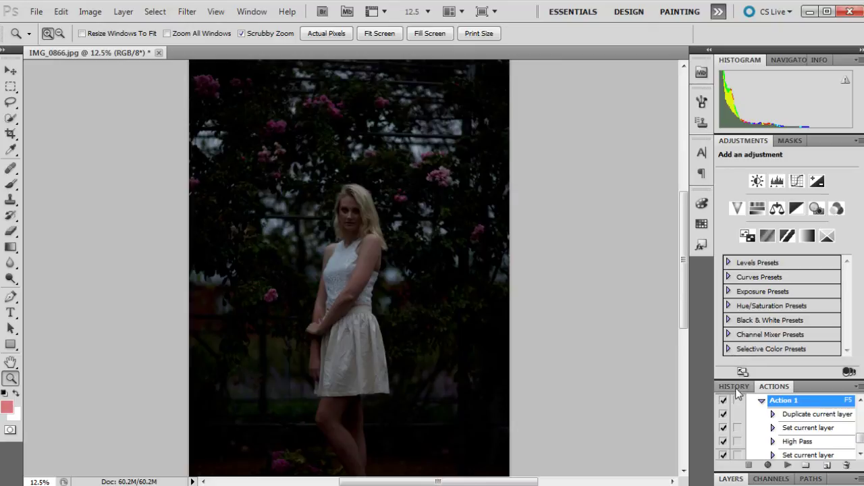
- Show the History panel for the opened IMG_0866.jpg portrait
click(735, 386)
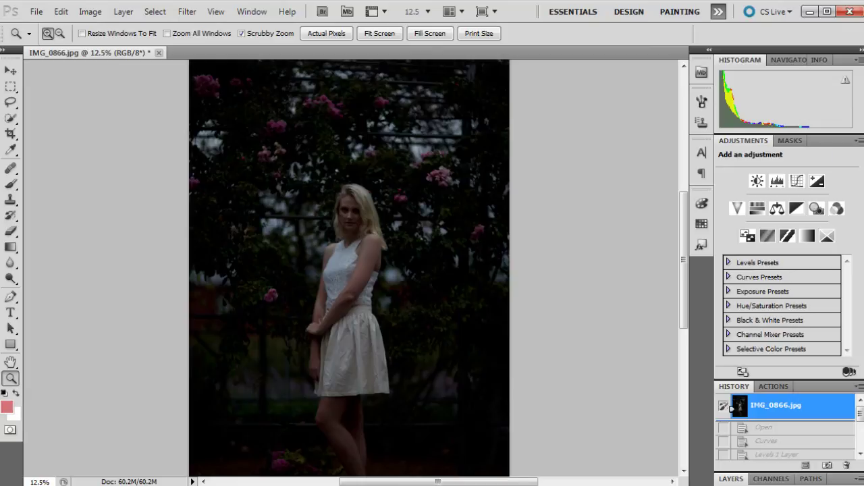
- Add a Curves 1 adjustment layer above the Background and open its curve settings
click(732, 479)
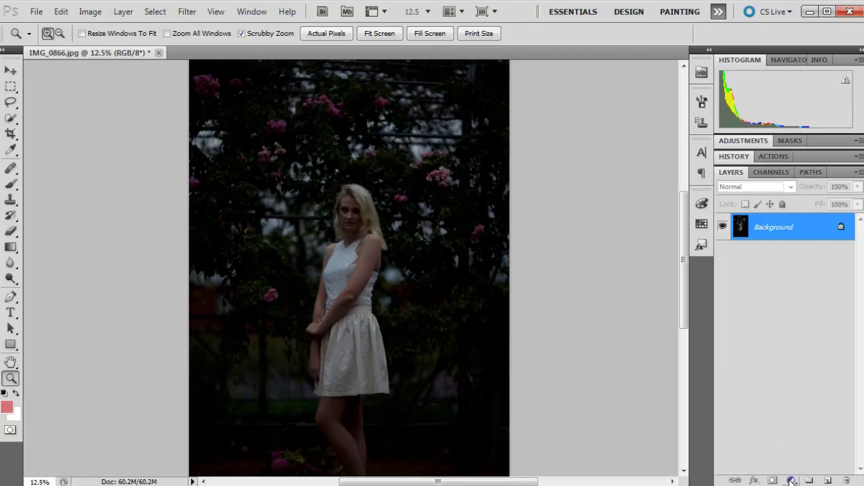
click(791, 480)
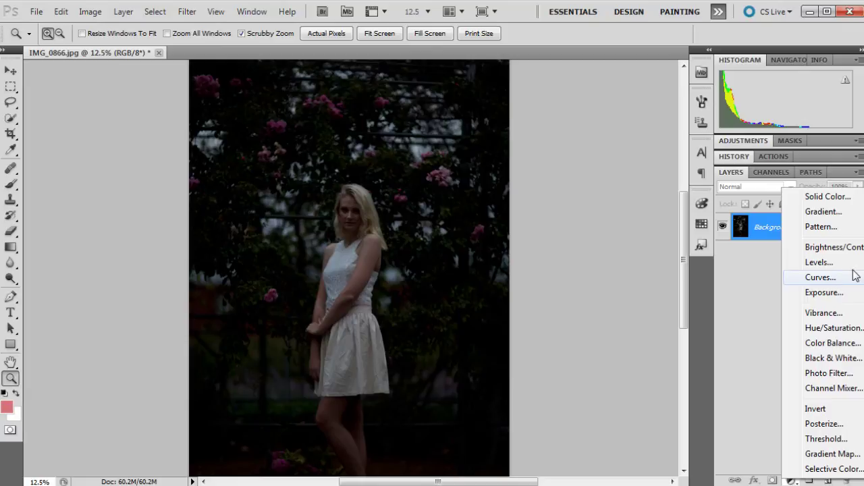
click(838, 280)
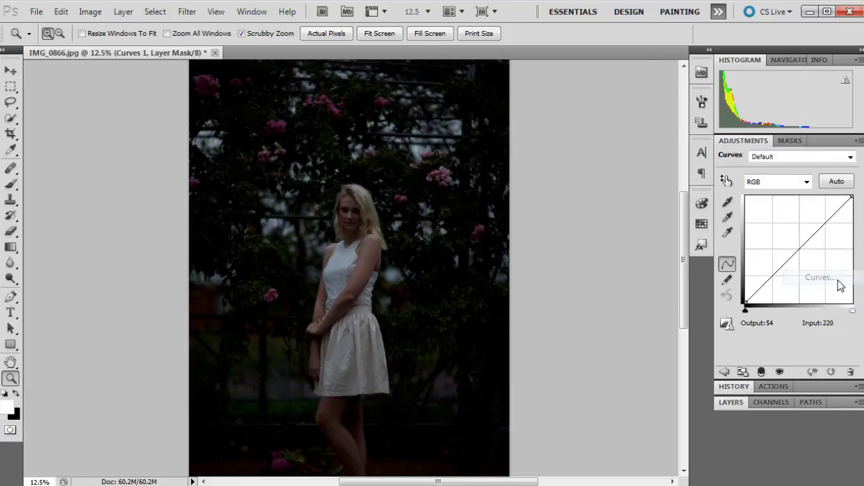
click(731, 403)
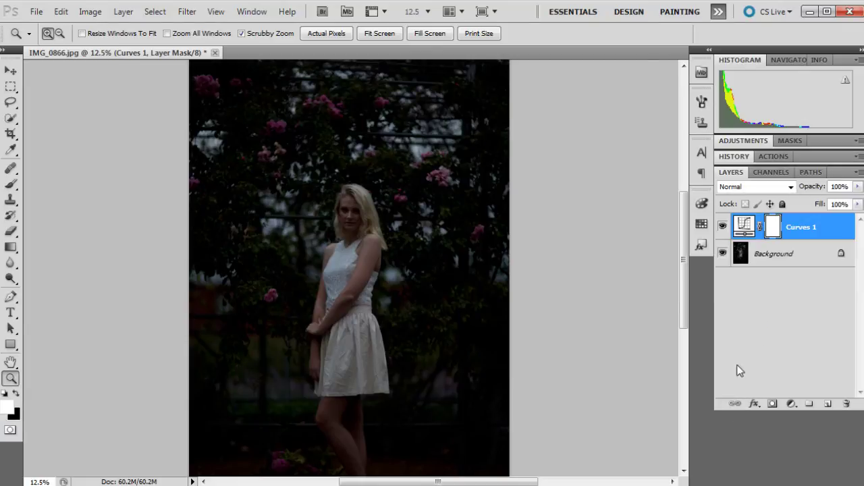
double_click(761, 228)
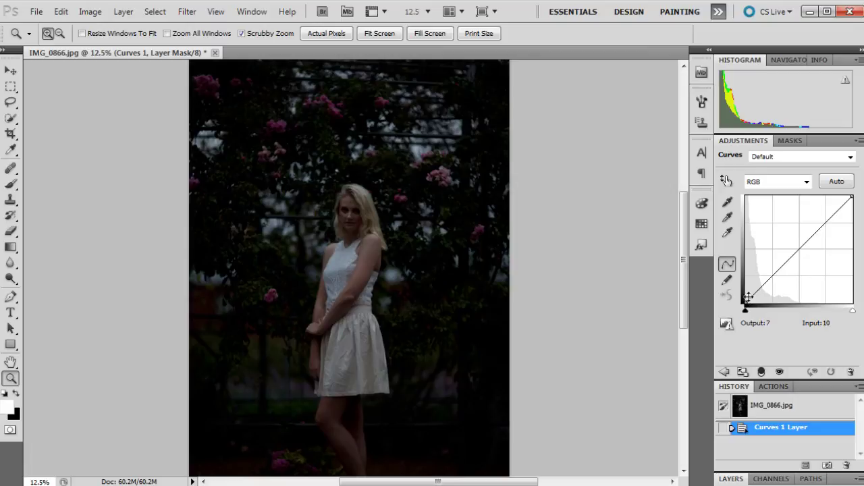
- Bow the curve upward, lifting the black point to 20 and raising input 129 to 208
click(804, 224)
drag(774, 239, 763, 266)
click(761, 264)
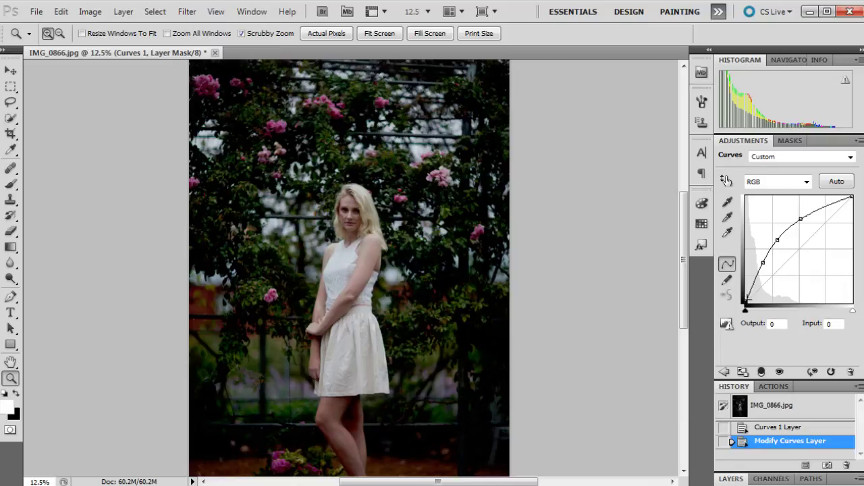
drag(745, 303, 746, 293)
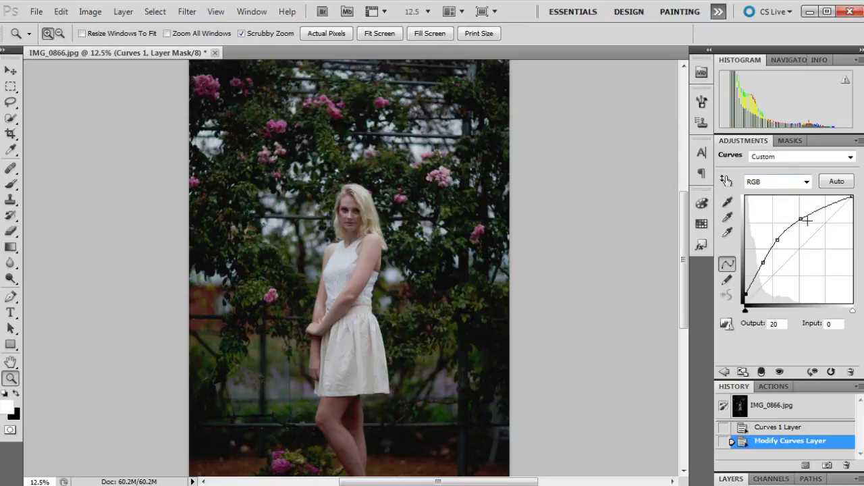
click(825, 204)
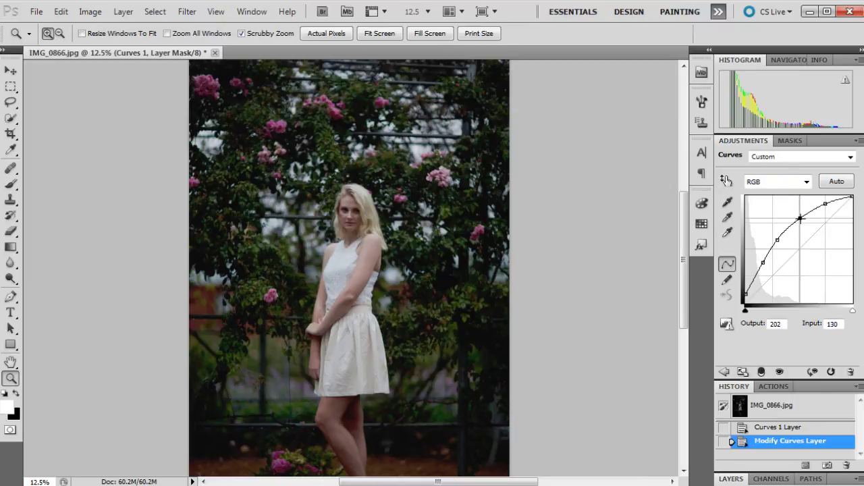
click(799, 217)
drag(800, 217, 800, 216)
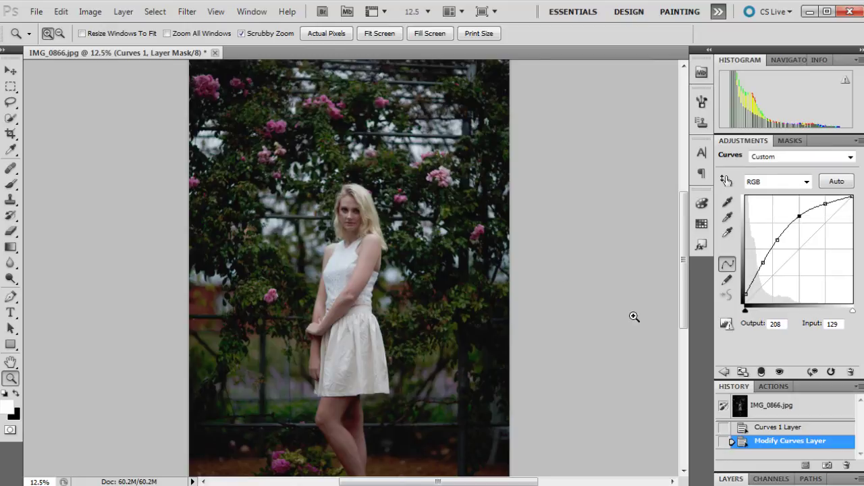
- Inspect the brightened portrait, then add a Levels 1 adjustment layer above Curves 1
scroll(533, 254, down, 1)
scroll(535, 257, down, 4)
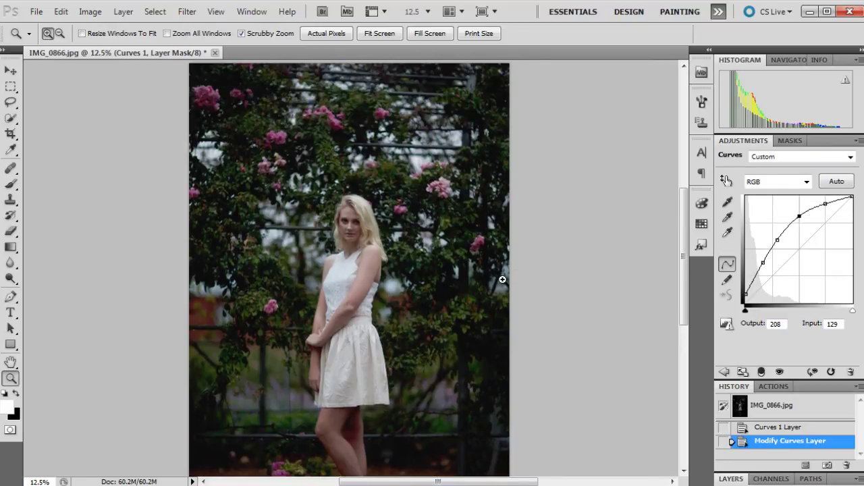
scroll(300, 242, up, 6)
scroll(301, 242, up, 3)
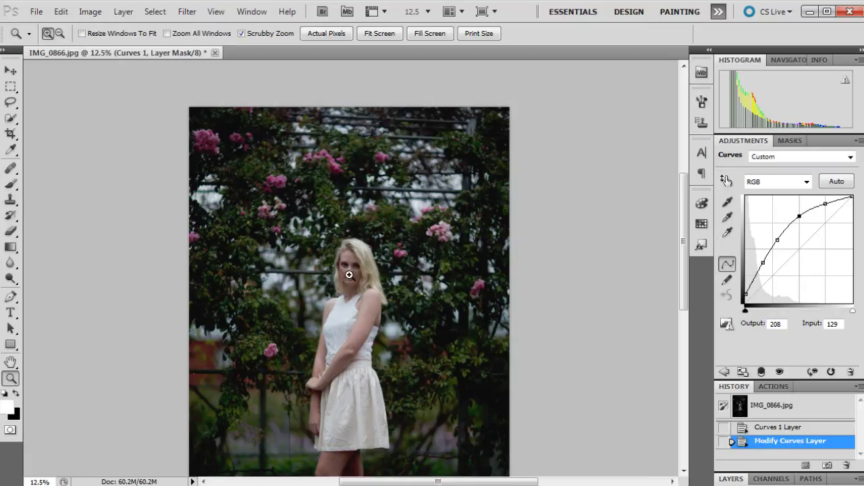
scroll(472, 297, down, 2)
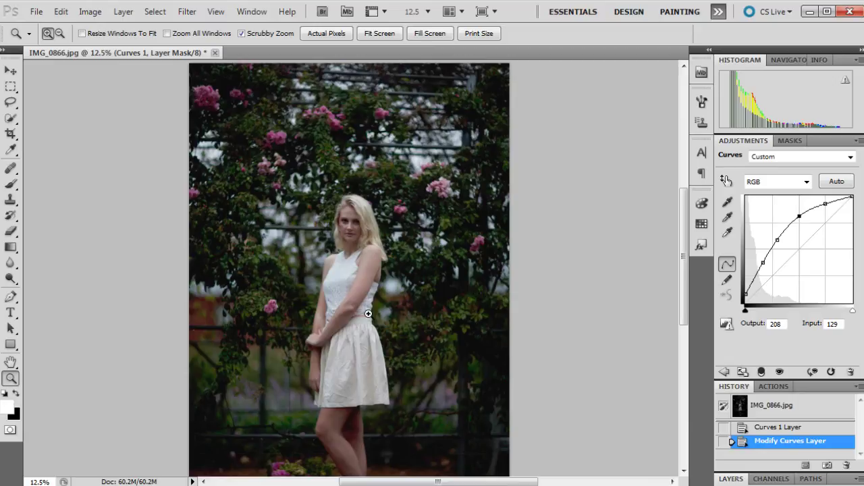
scroll(281, 292, down, 1)
scroll(304, 288, down, 3)
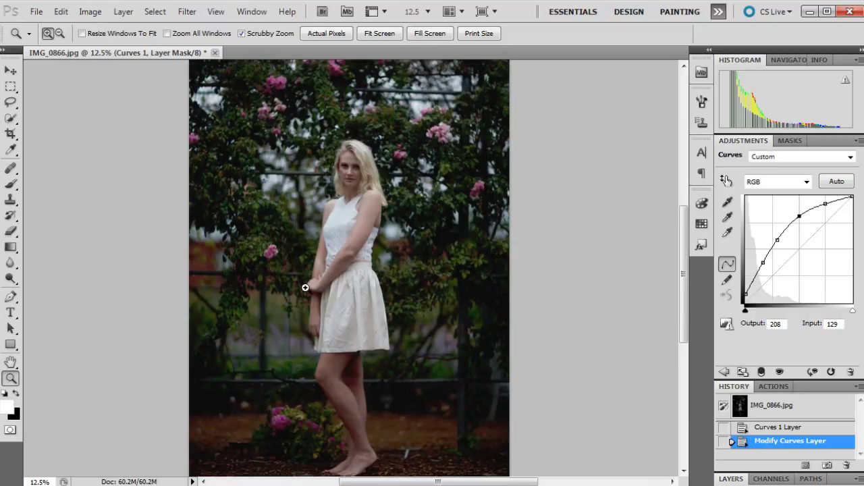
scroll(435, 297, down, 2)
scroll(439, 301, up, 5)
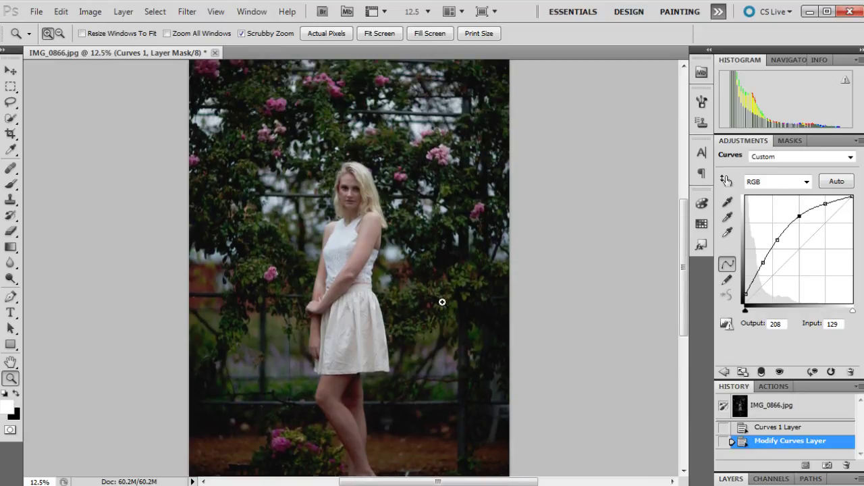
click(731, 479)
click(791, 481)
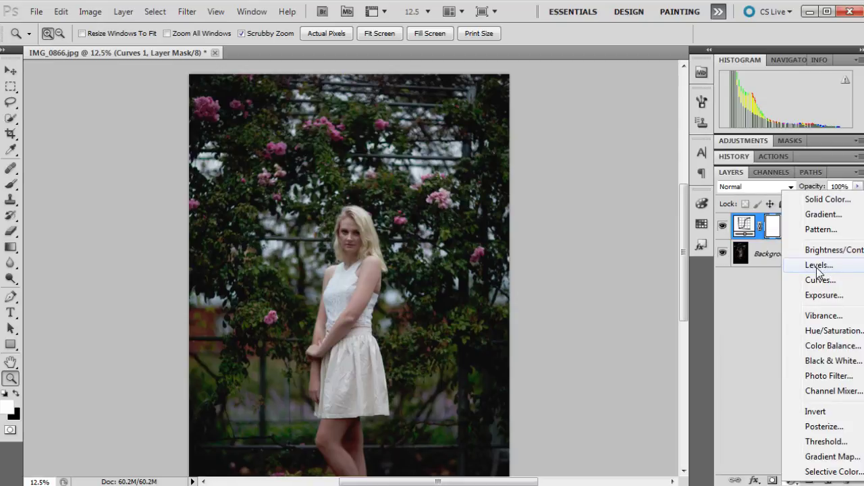
click(819, 265)
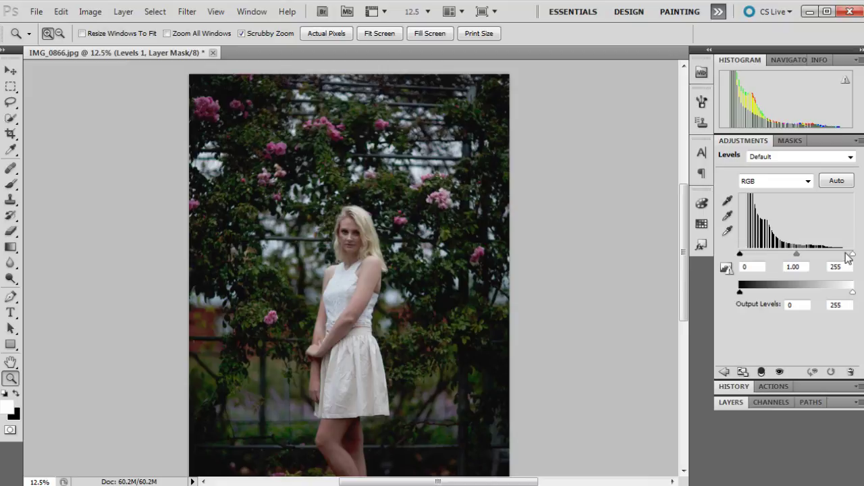
- Set the Levels input sliders to 5 for black and 232 for white, keeping gamma 1.00
drag(847, 255, 838, 255)
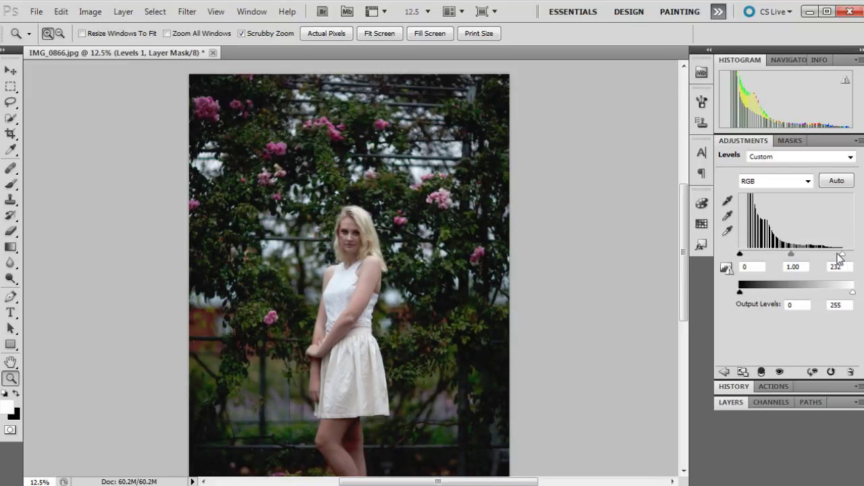
drag(740, 254, 741, 254)
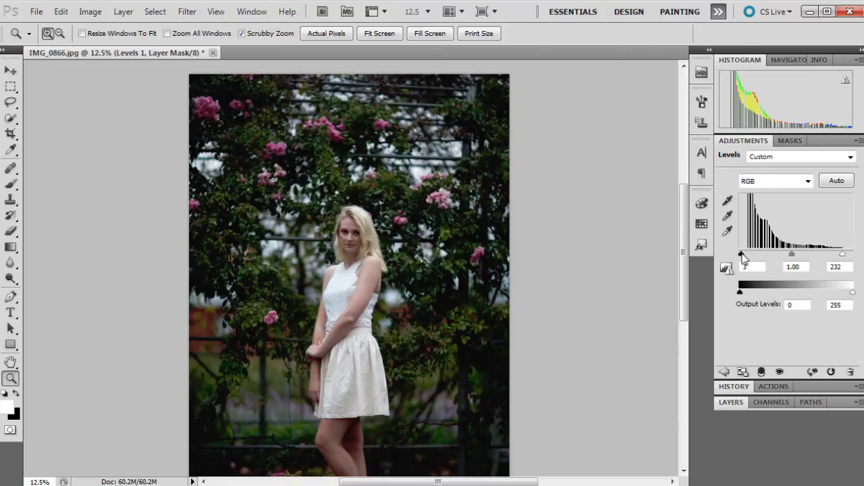
drag(742, 255, 743, 255)
scroll(527, 233, down, 3)
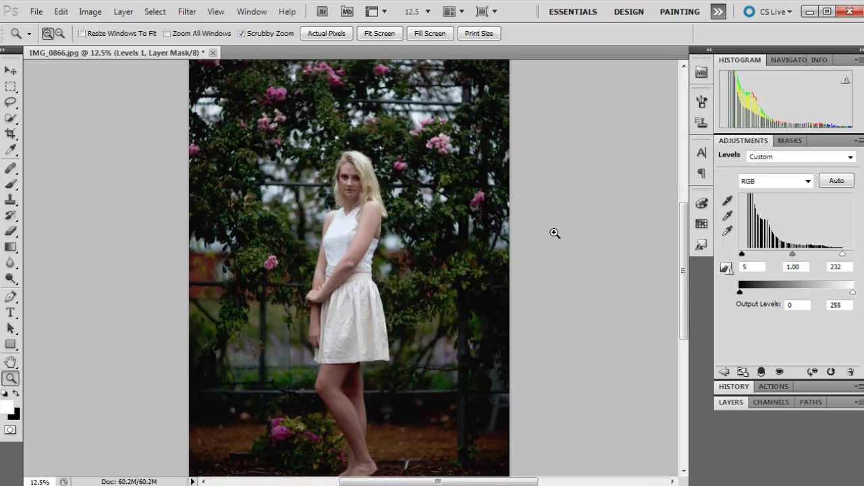
scroll(554, 233, up, 1)
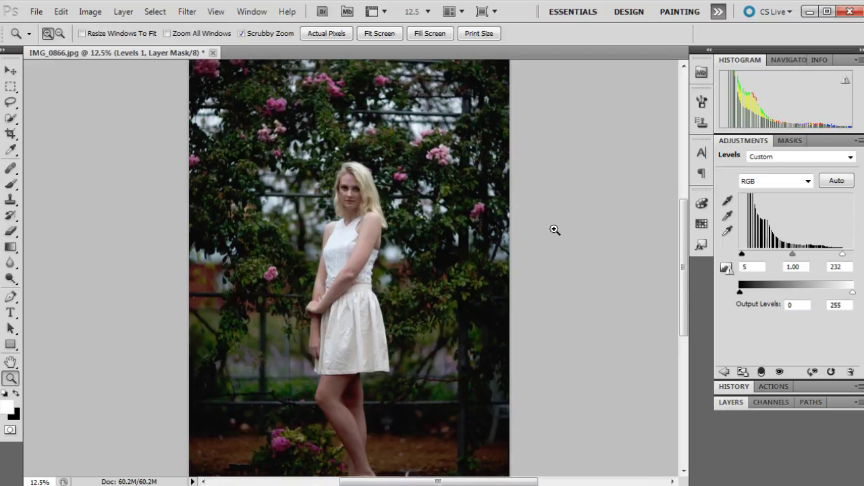
- Capture Snapshot 1 of the Curves-and-Levels state and compare it against the dark original
click(735, 388)
scroll(787, 432, up, 1)
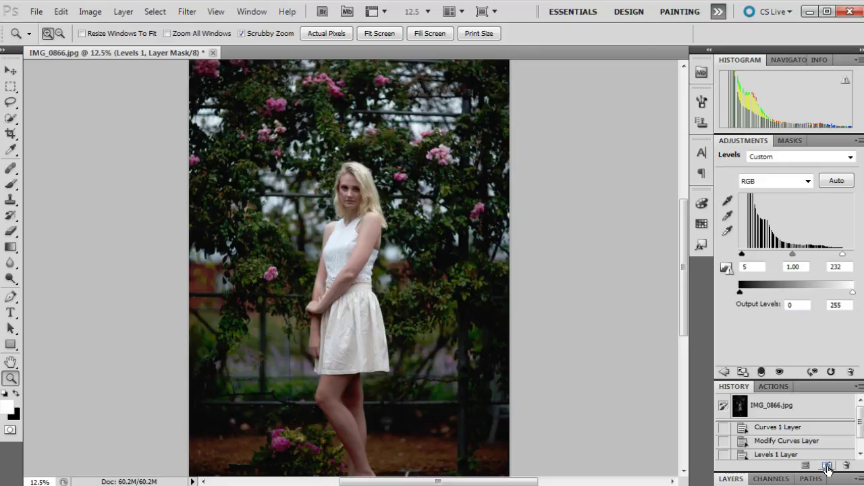
click(828, 467)
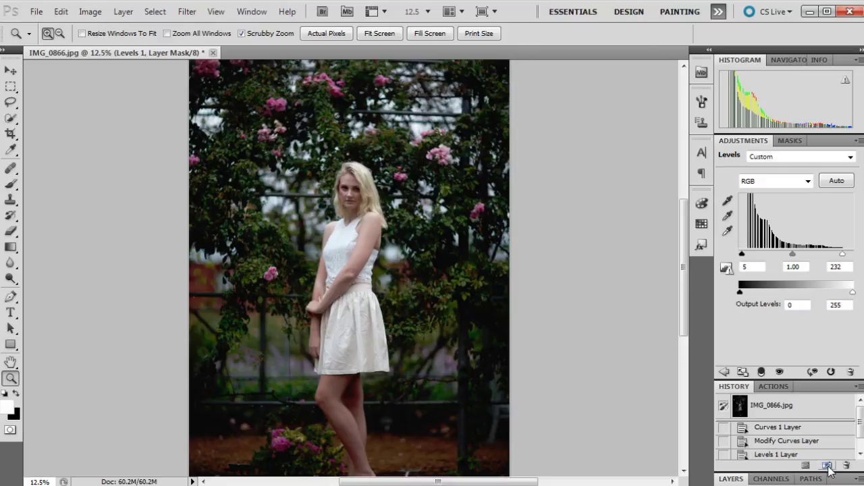
click(770, 406)
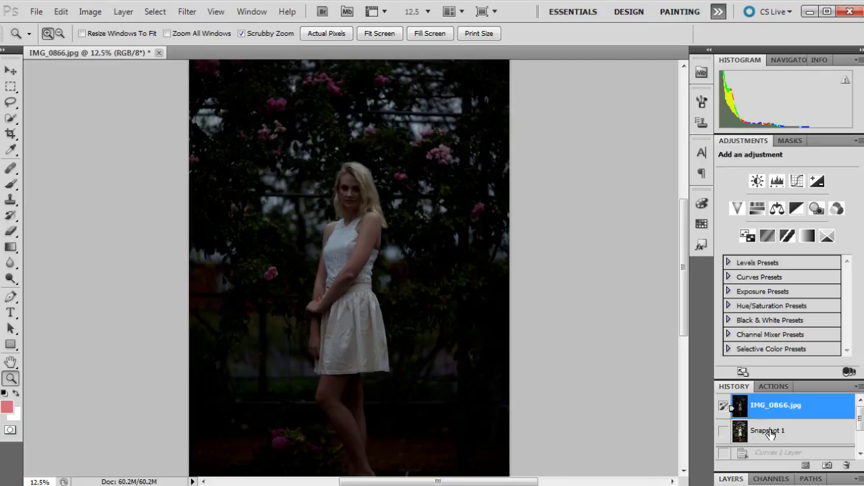
click(769, 432)
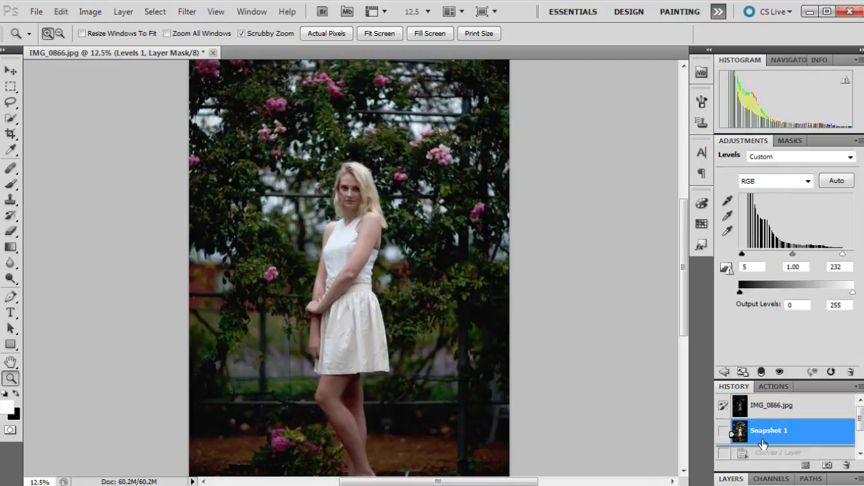
click(729, 479)
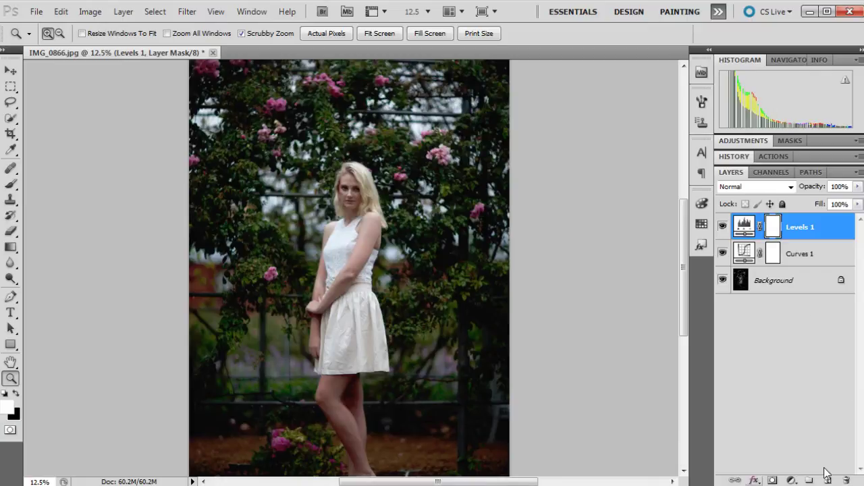
- Add an Exposure 1 layer with Gamma Correction 1.05 and Offset 0
click(791, 481)
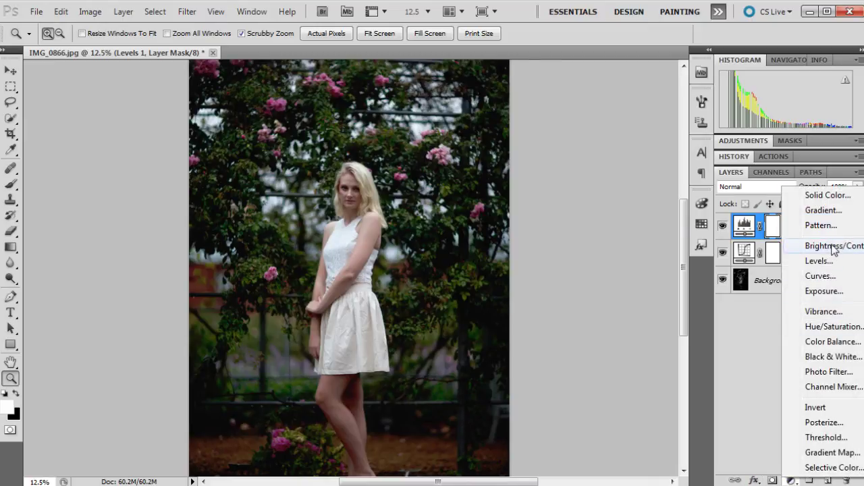
click(824, 291)
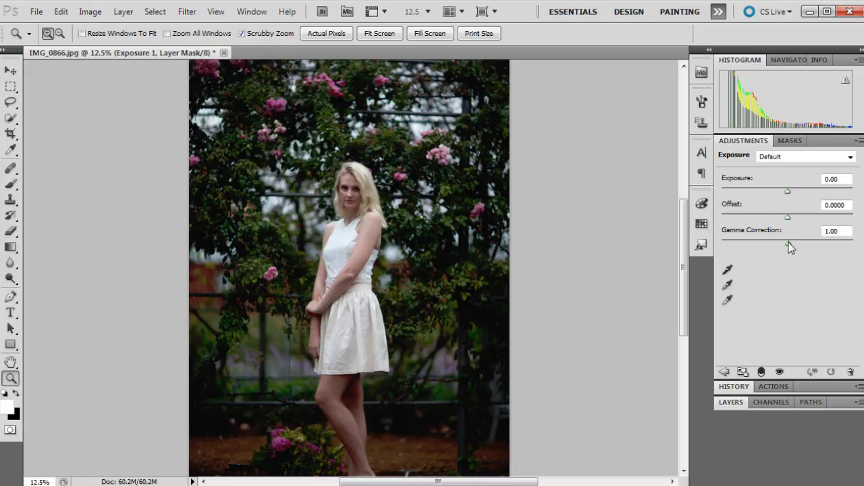
drag(787, 242, 788, 222)
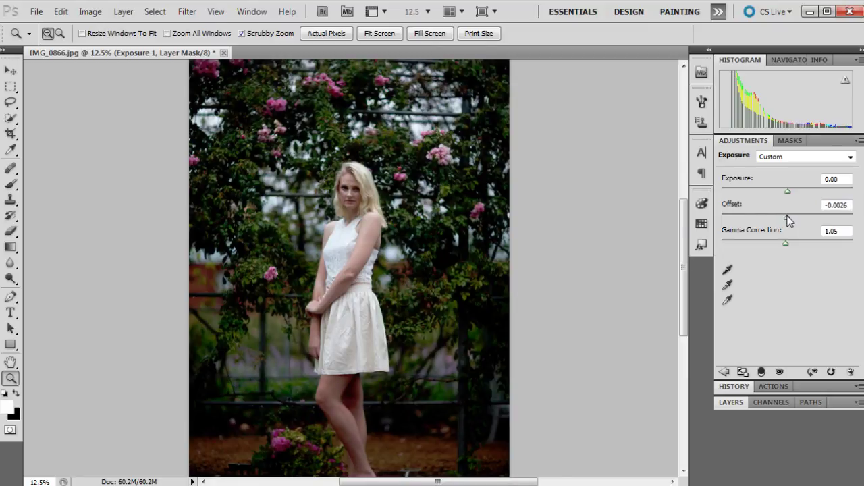
drag(788, 221, 788, 221)
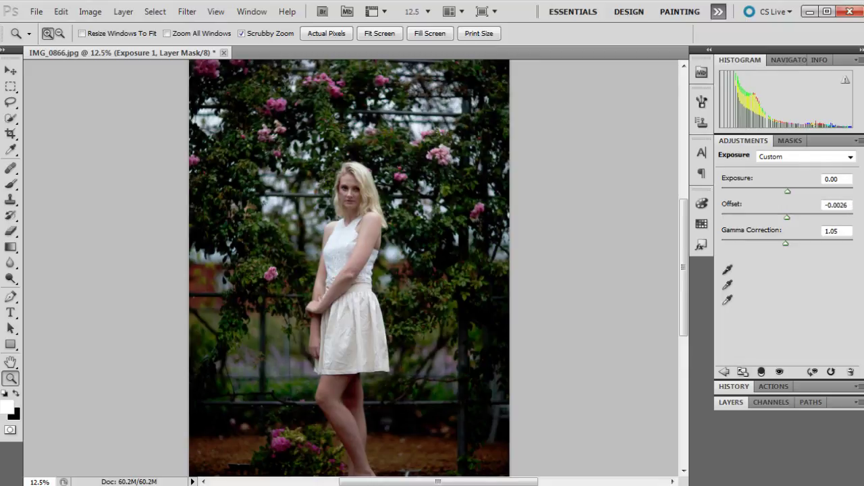
text(0)
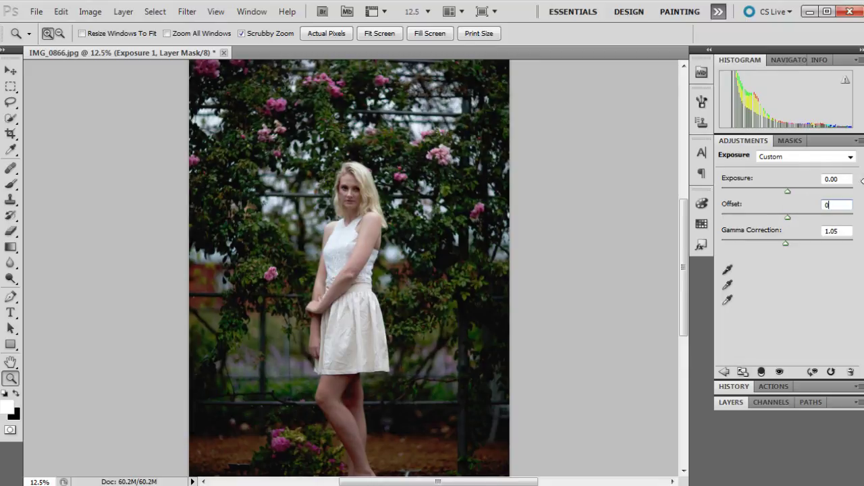
key(F7)
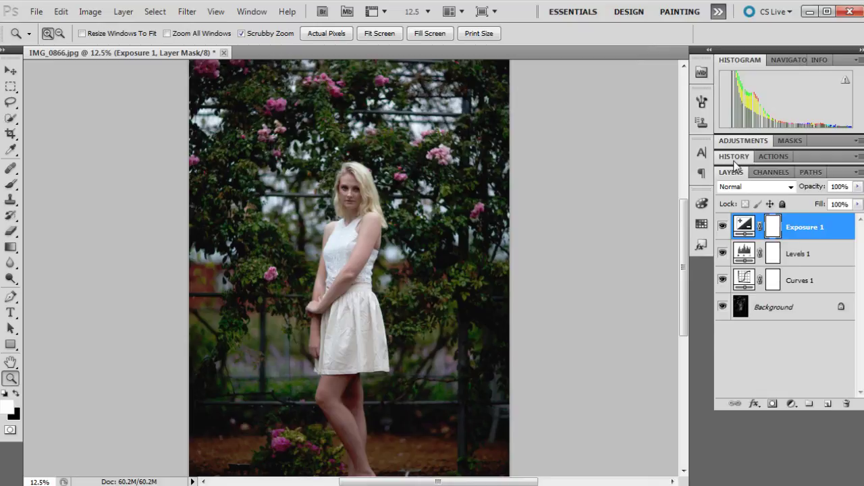
- Capture Snapshot 2 including the Exposure layer and compare it with the original IMG_0866.jpg
click(734, 157)
click(827, 235)
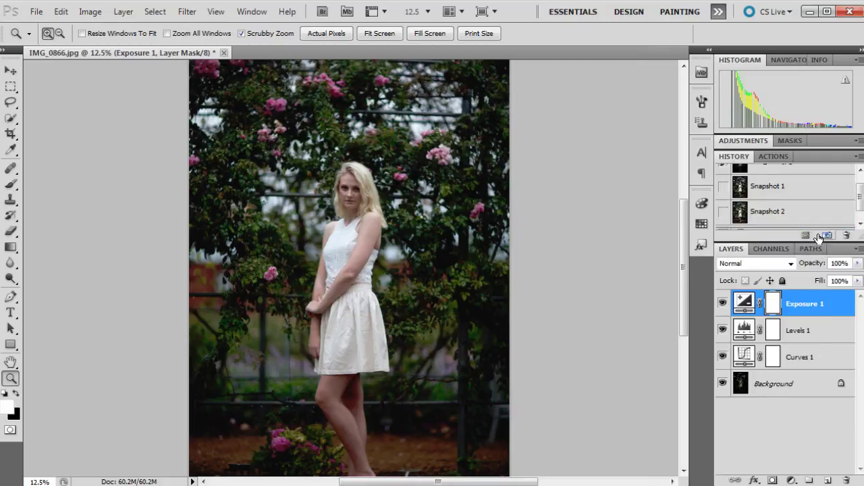
scroll(785, 195, up, 1)
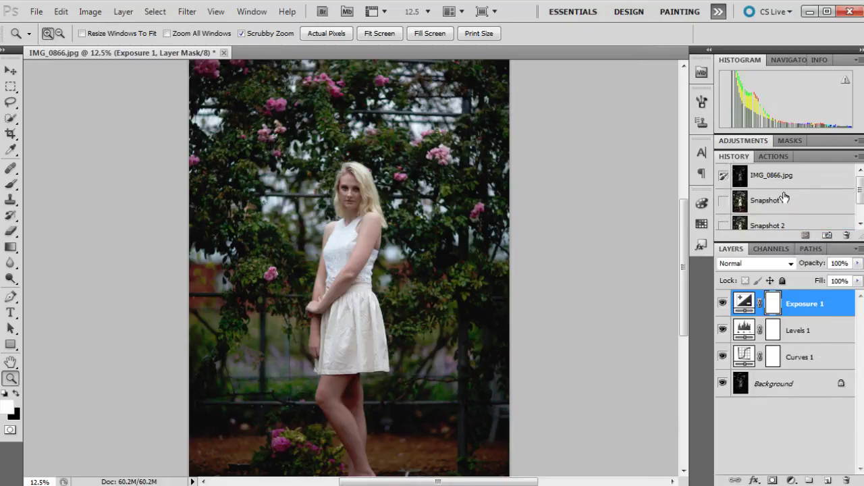
click(786, 180)
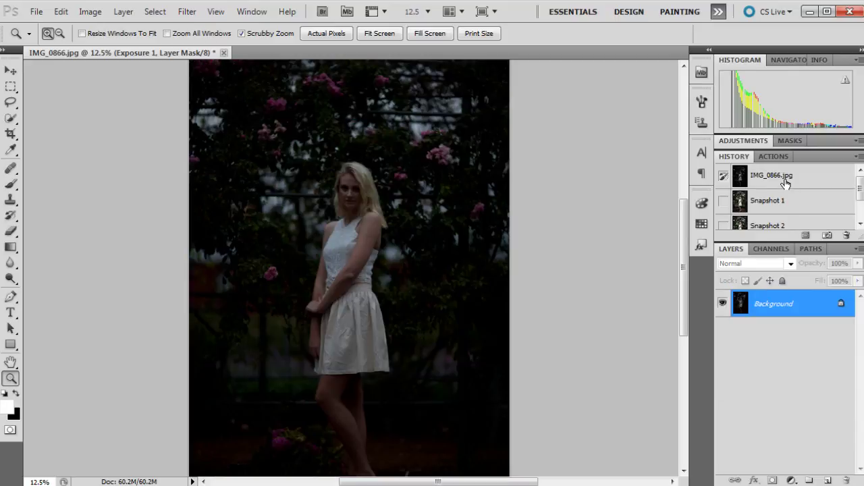
click(785, 225)
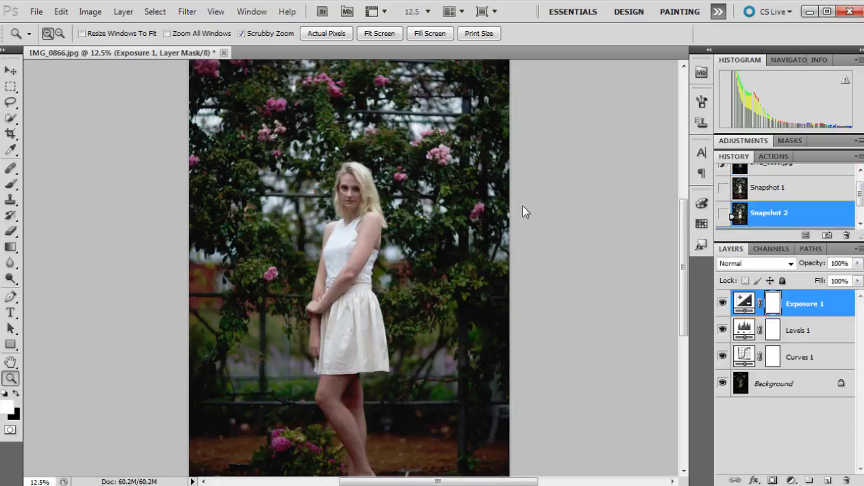
- Zoom in on the woman's dress, then zoom back out to show the whole photo
click(365, 231)
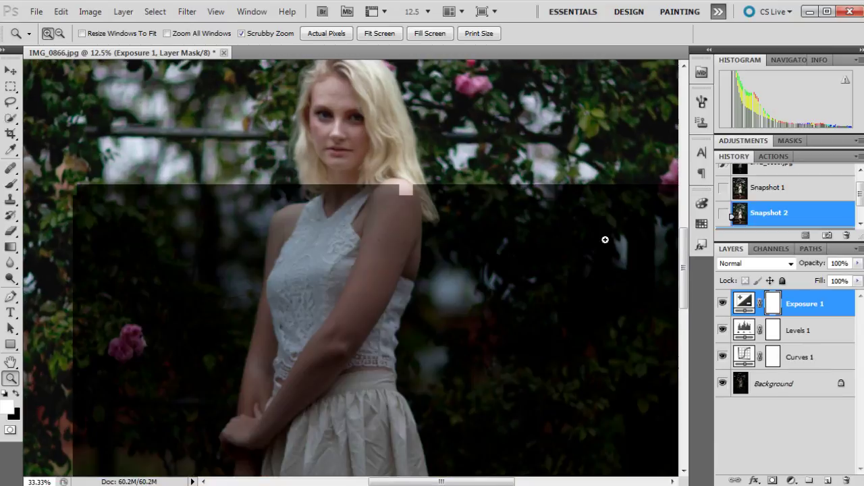
click(602, 239)
scroll(540, 338, down, 2)
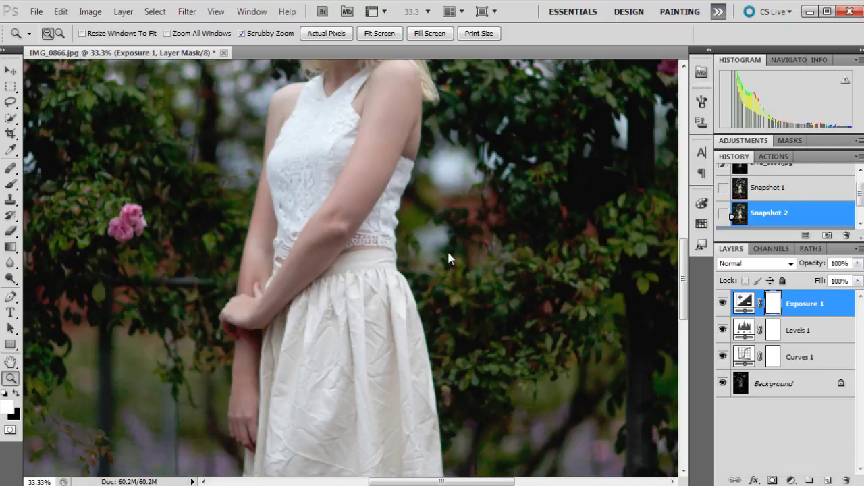
right_click(448, 256)
click(466, 283)
right_click(481, 297)
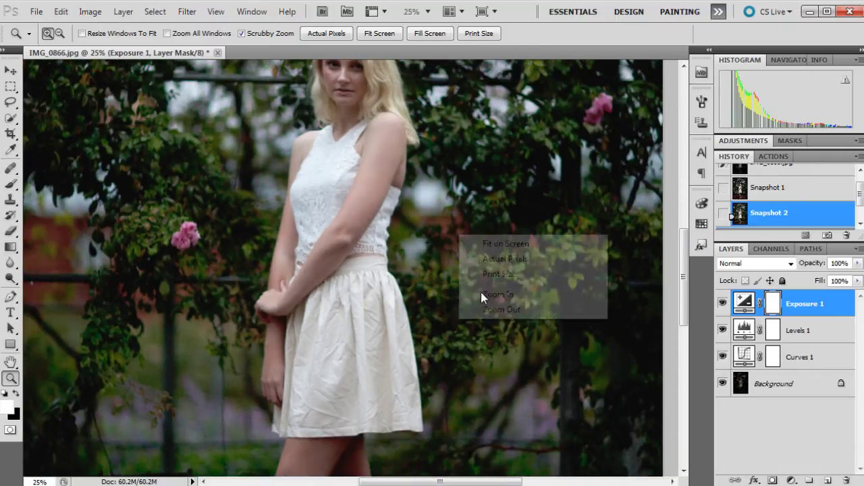
click(486, 309)
right_click(446, 218)
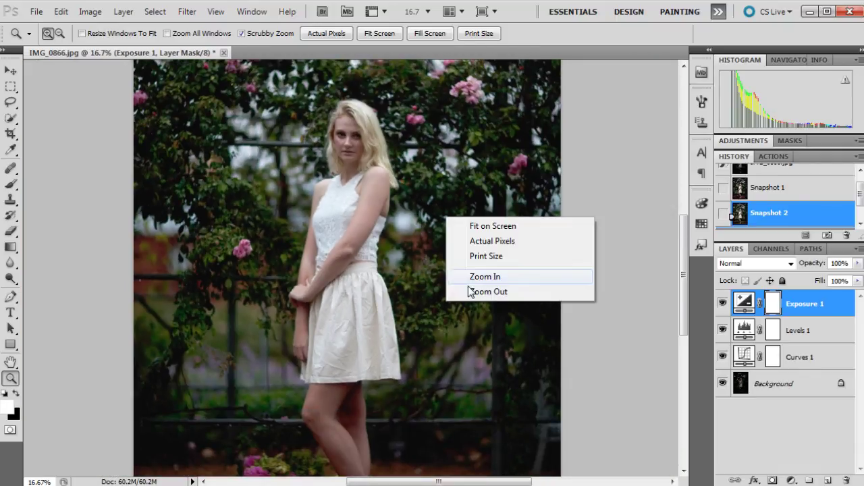
click(471, 291)
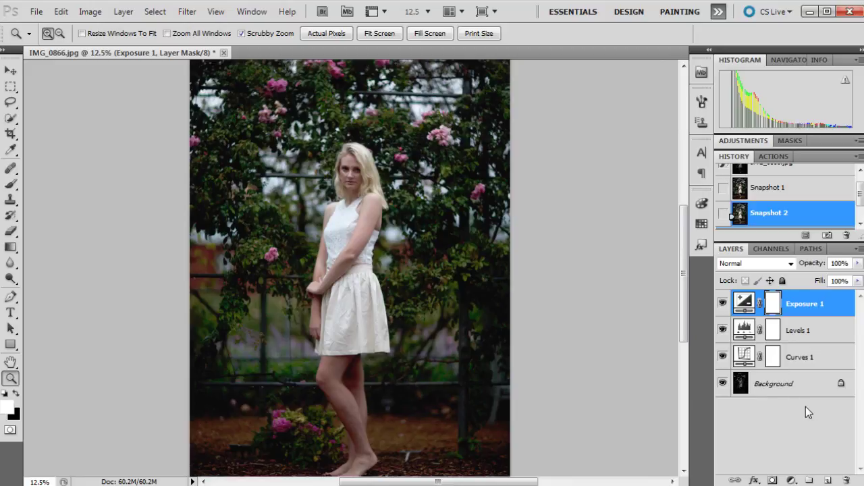
- Revert to the dark flattened portrait and run Action 1, revealing its Duplicate current layer and High Pass steps
key(F5)
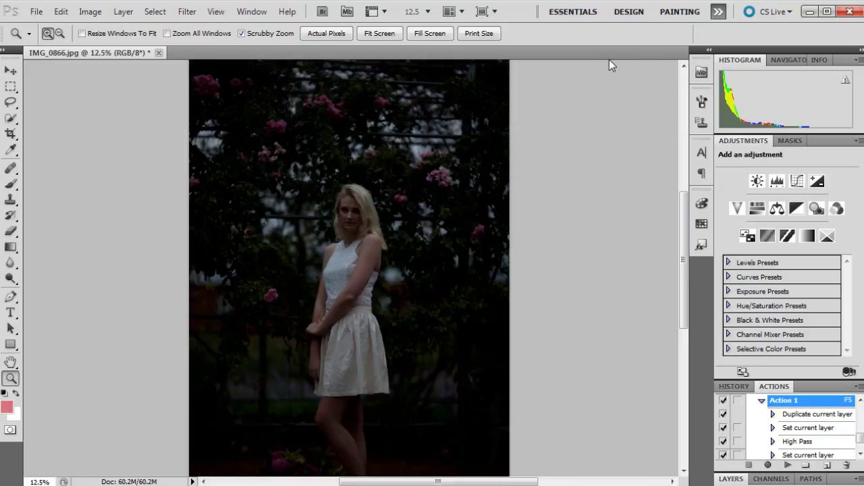